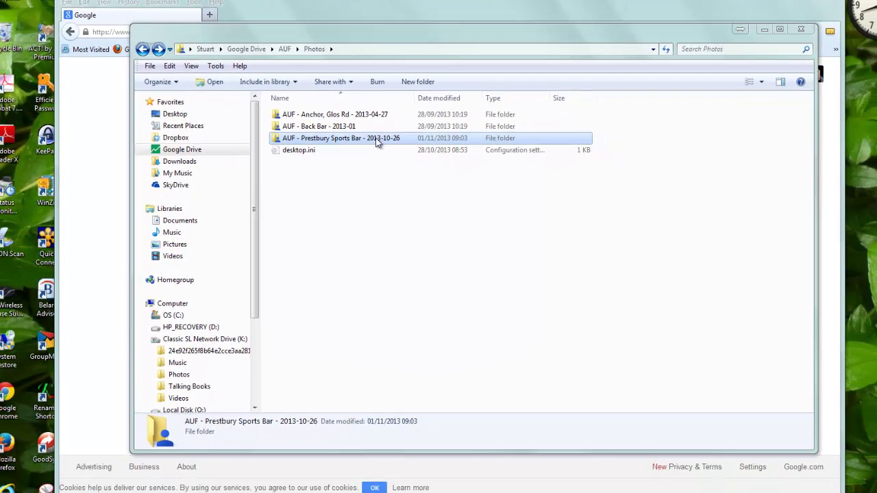
Open the 'AUF - Prestbury Sports Bar - 2013-10-26' folder and view P1040994.JPG's details
double_click(366, 198)
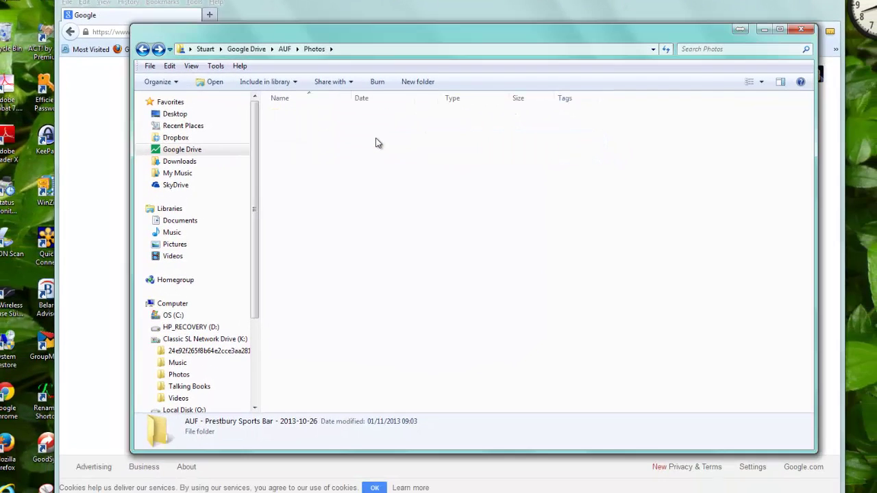
click(377, 128)
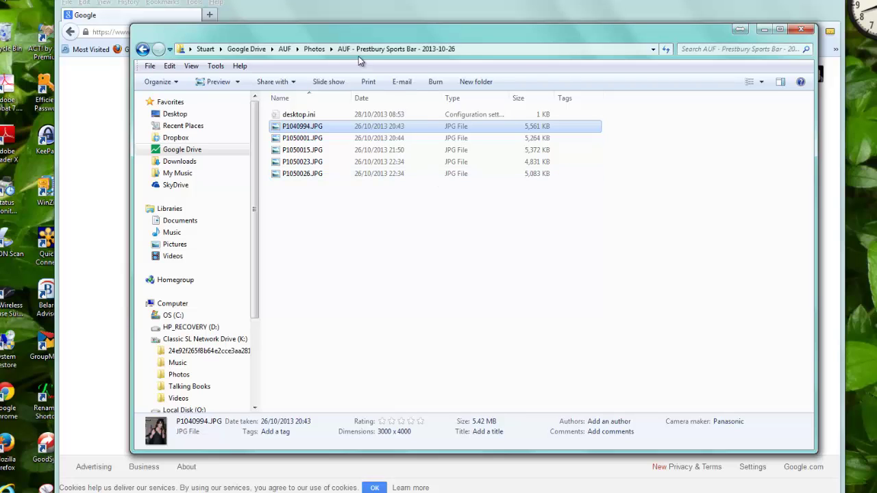
click(317, 51)
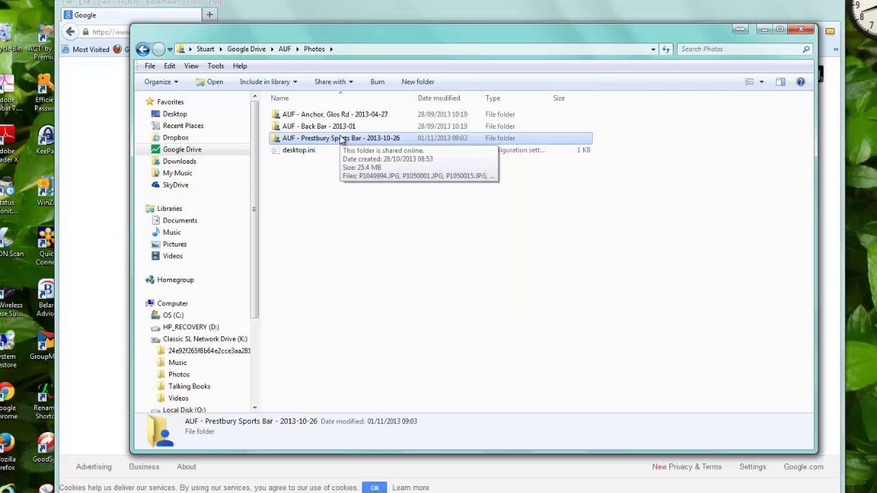
click(342, 138)
key(Escape)
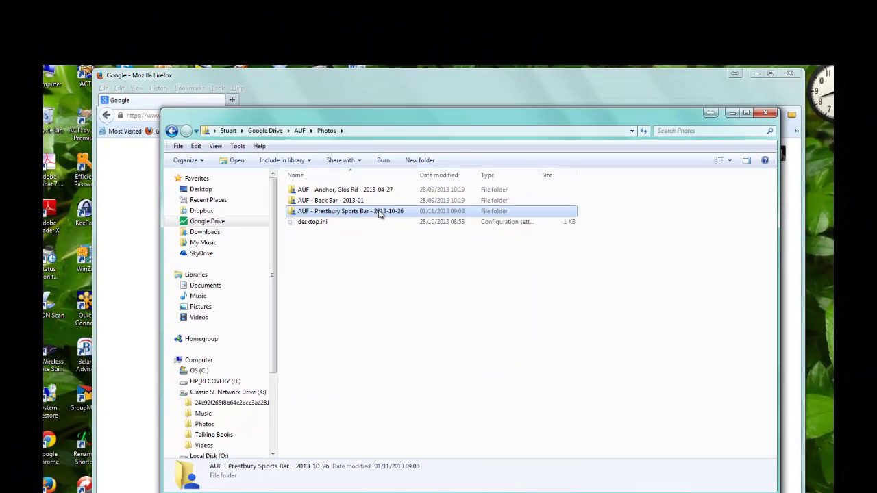
click(374, 139)
right_click(377, 211)
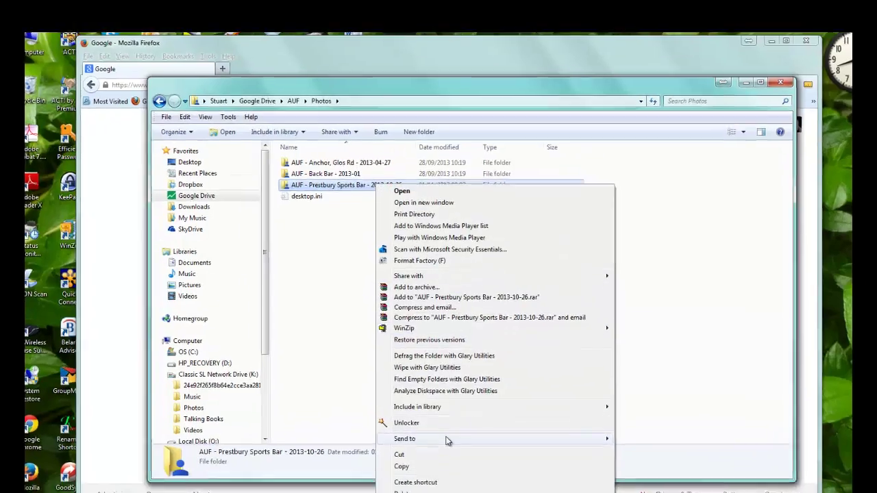
mouse_move(452, 454)
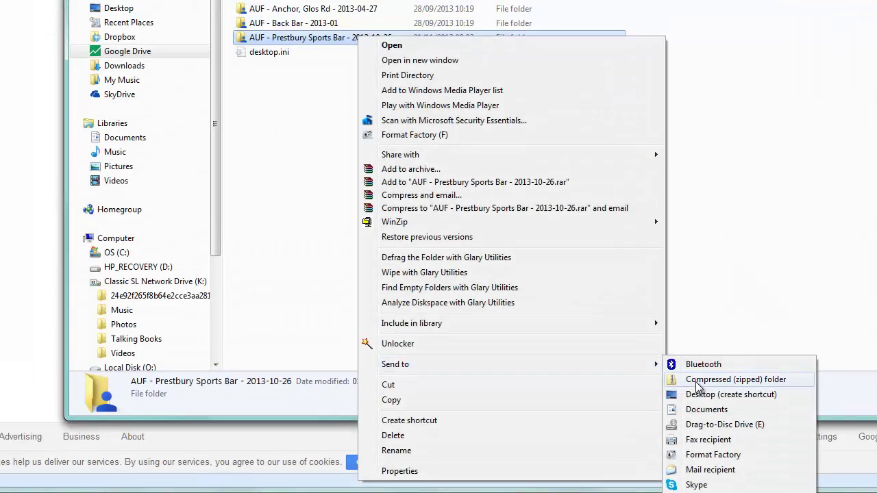
click(696, 359)
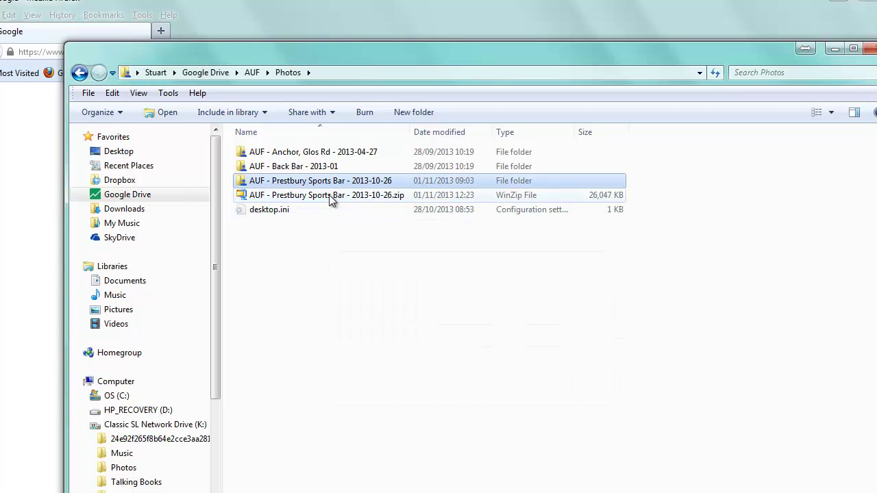
click(329, 195)
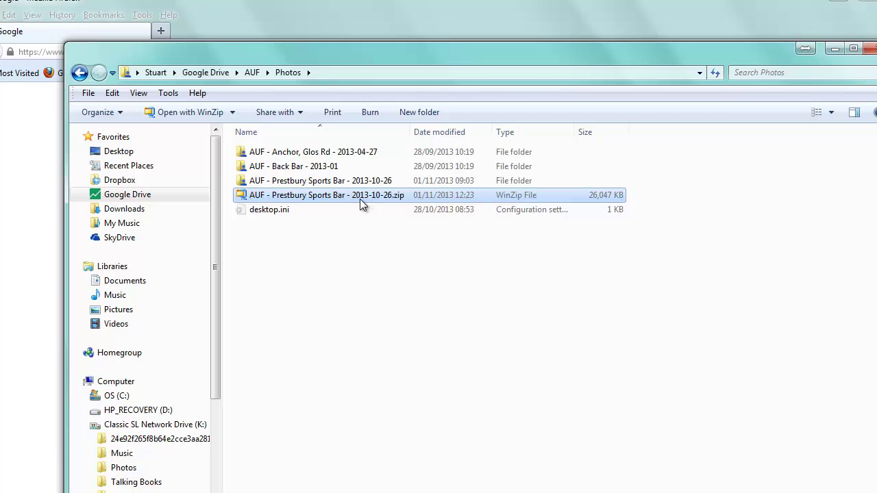
key(Delete)
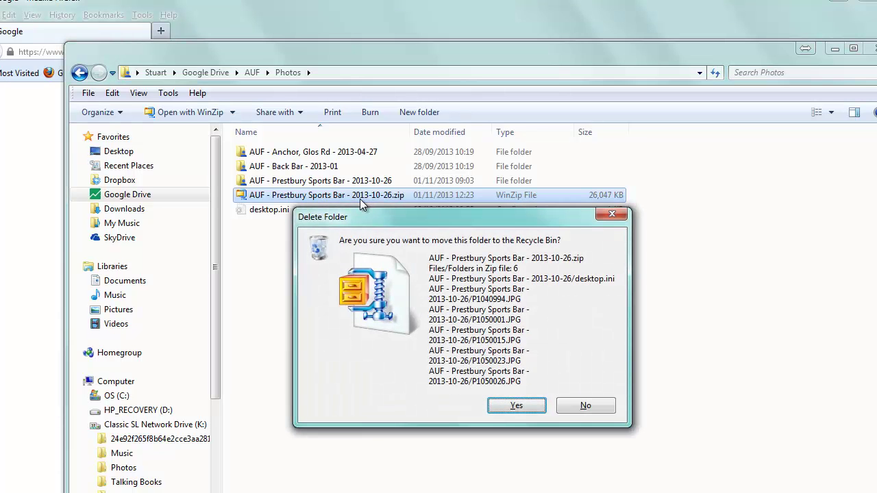
Recycle the old zip, reopen the Prestbury folder, and range-select P1040994.JPG through P1050026.JPG
click(524, 408)
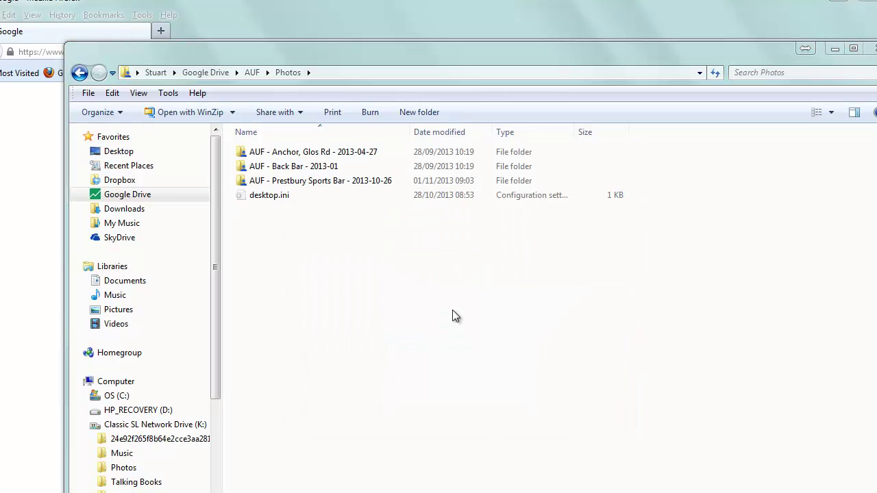
double_click(343, 181)
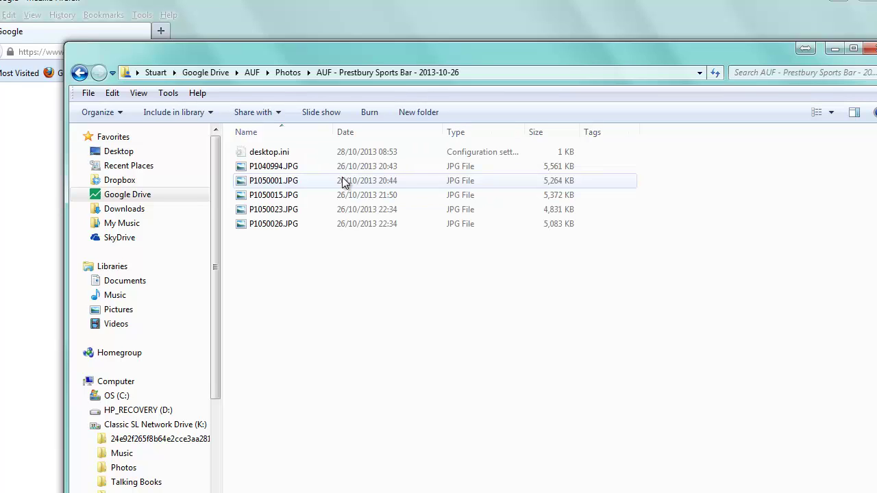
click(279, 176)
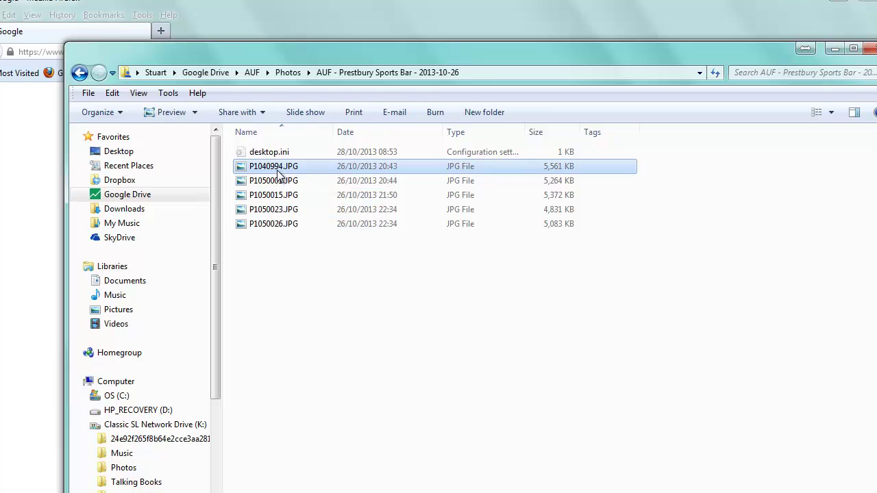
shift+click(280, 223)
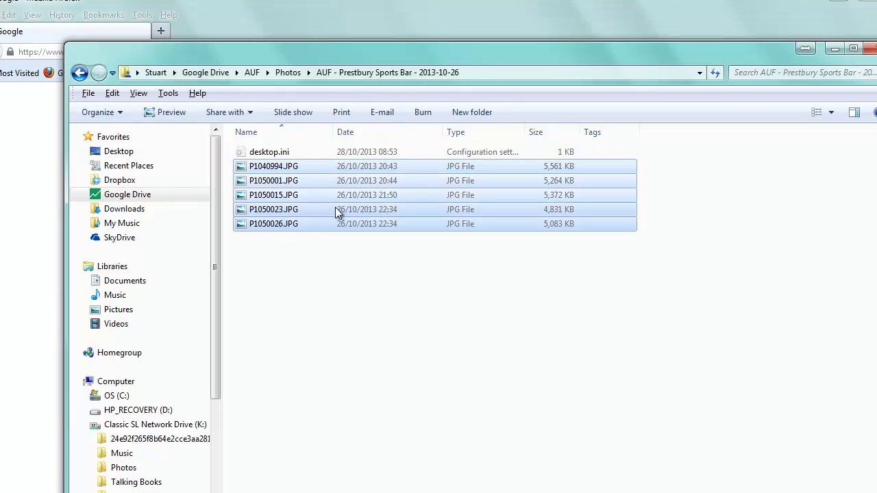
click(291, 166)
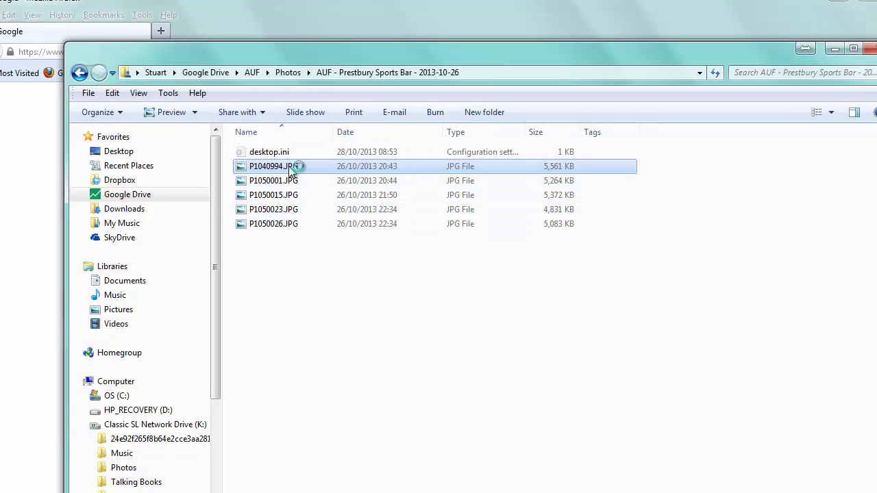
mouse_move(294, 168)
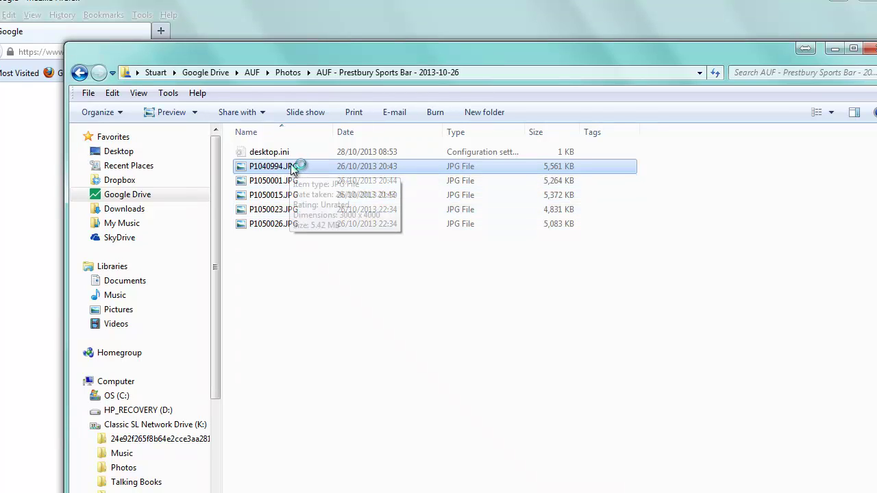
shift+click(280, 226)
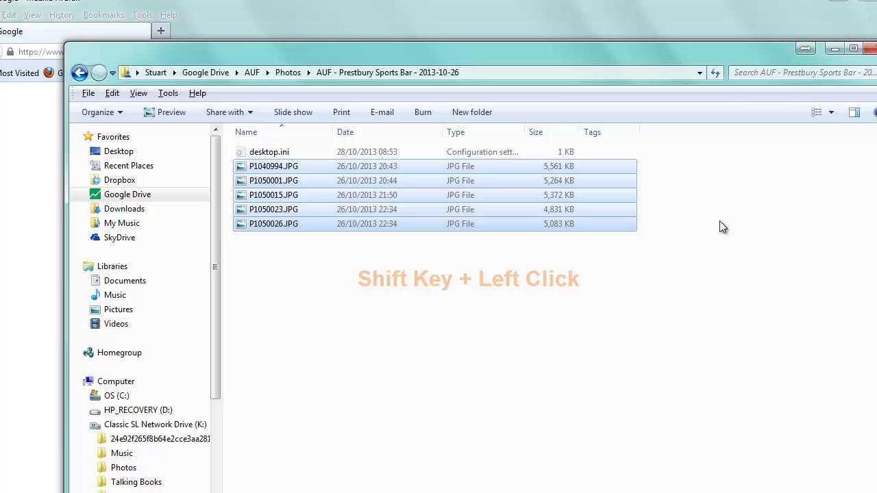
Reselect the five JPGs one by one: P1040994, P1050001, P1050015, P1050023, P1050026
click(768, 223)
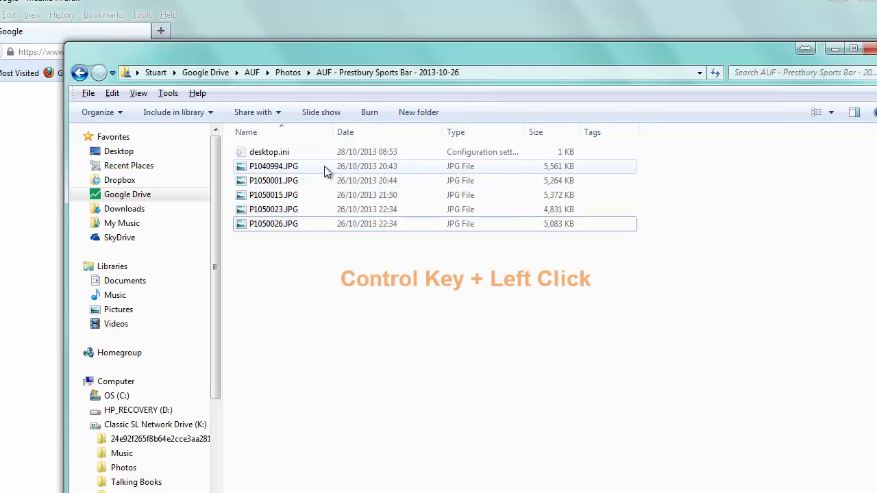
ctrl+click(293, 170)
ctrl+click(292, 181)
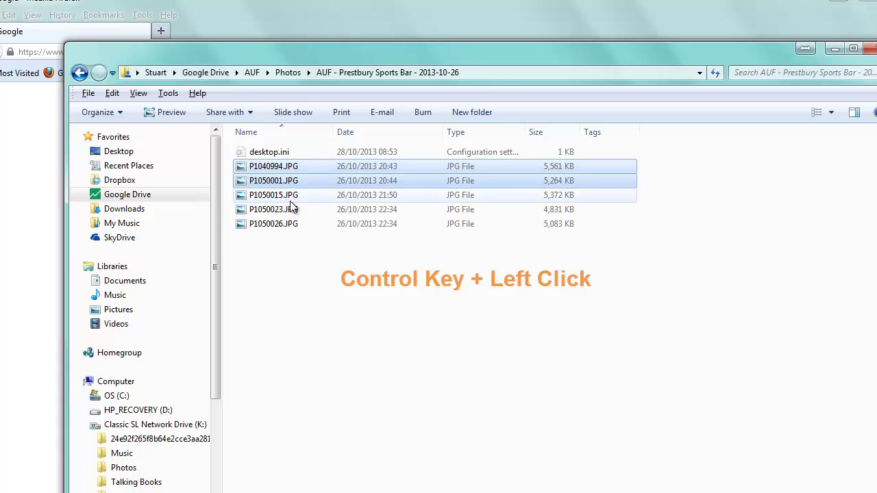
ctrl+click(293, 196)
ctrl+click(293, 210)
ctrl+click(294, 224)
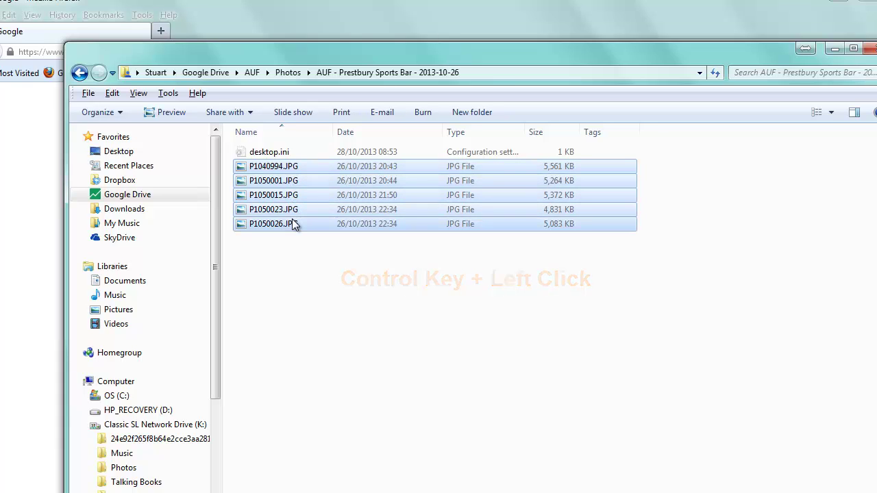
Compress the five selected JPGs into a zipped folder and select the new P1050001.zip
right_click(311, 183)
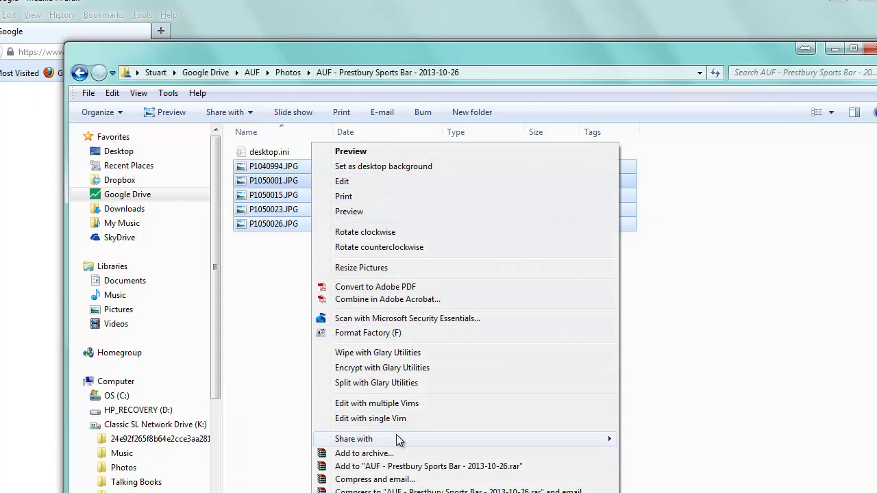
mouse_move(405, 492)
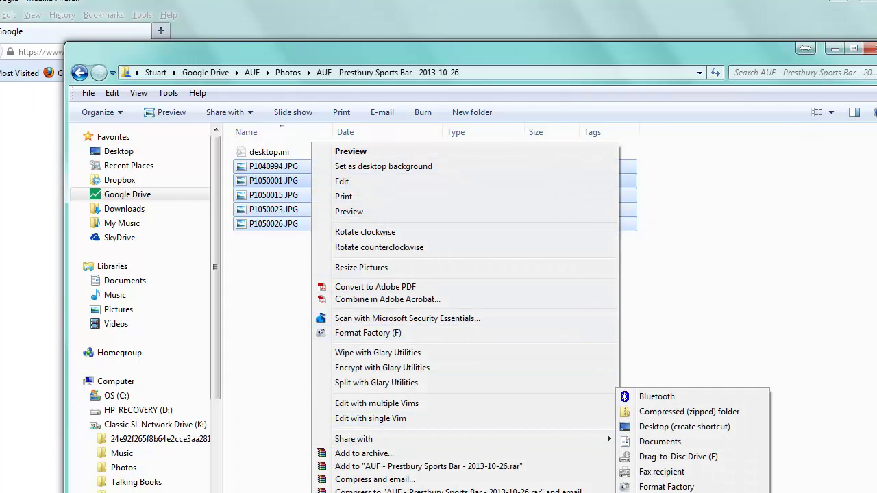
click(670, 413)
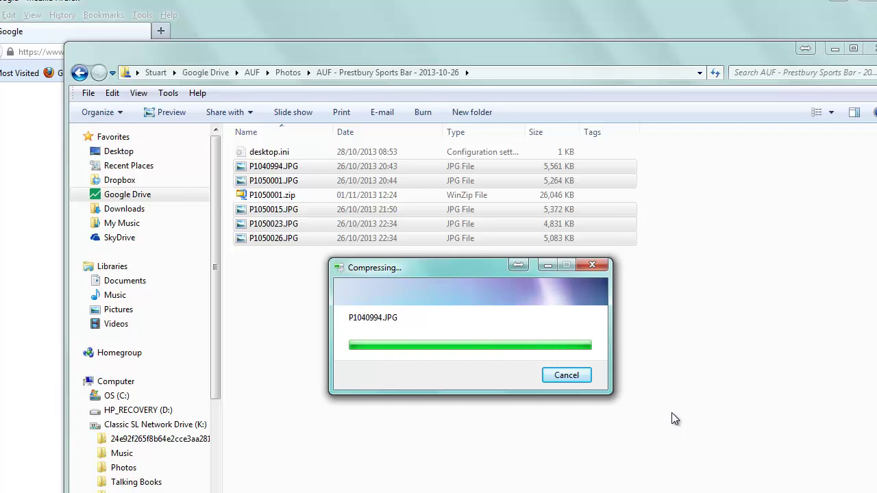
click(281, 196)
Open P1050001.zip in WinZip, then close the frozen and remaining WinZip windows after it crashes
double_click(281, 197)
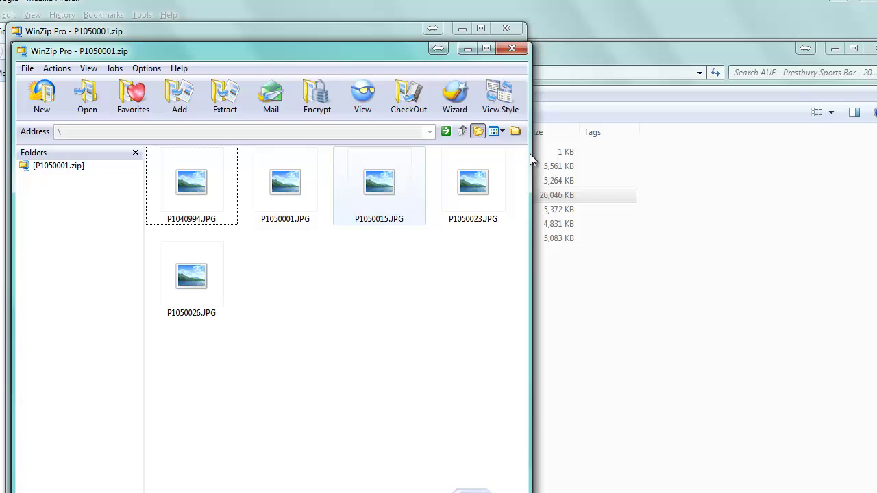
click(510, 49)
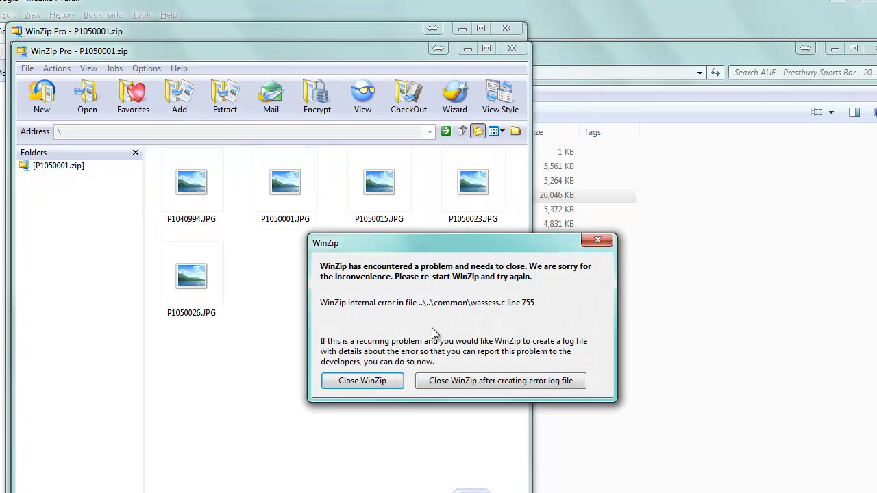
click(369, 381)
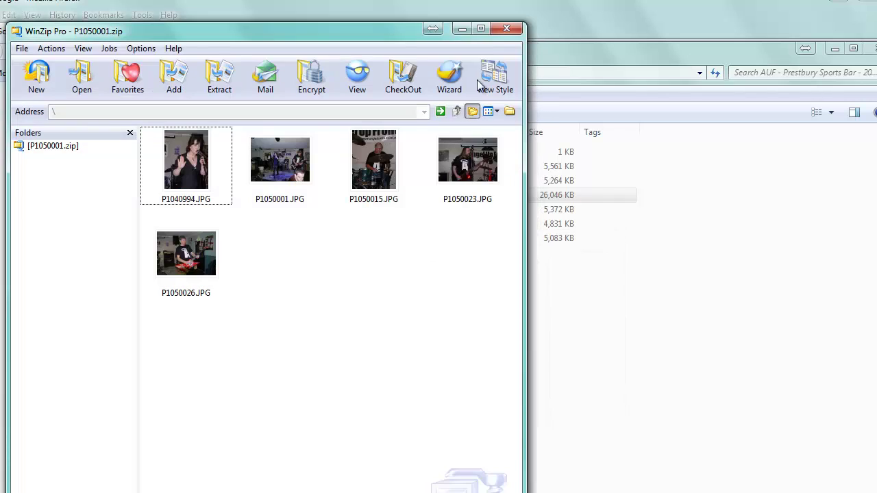
click(506, 30)
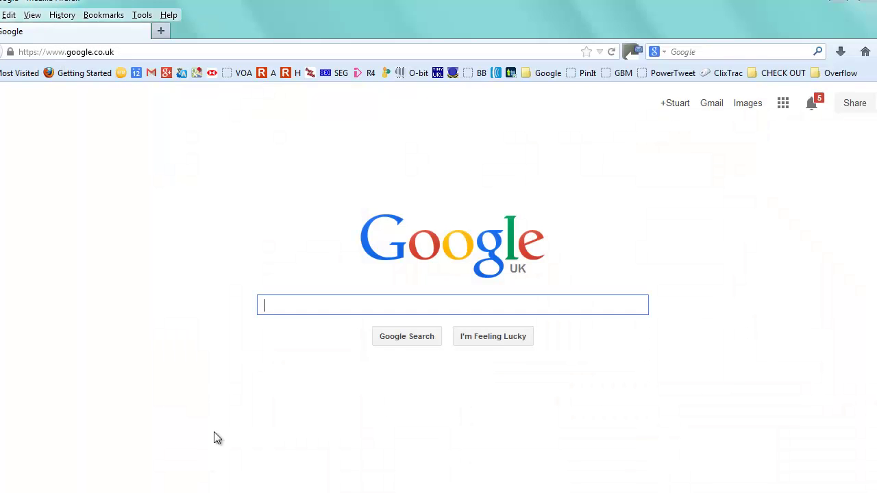
Load wetransfer.com from Firefox's address bar using the autocomplete
click(180, 51)
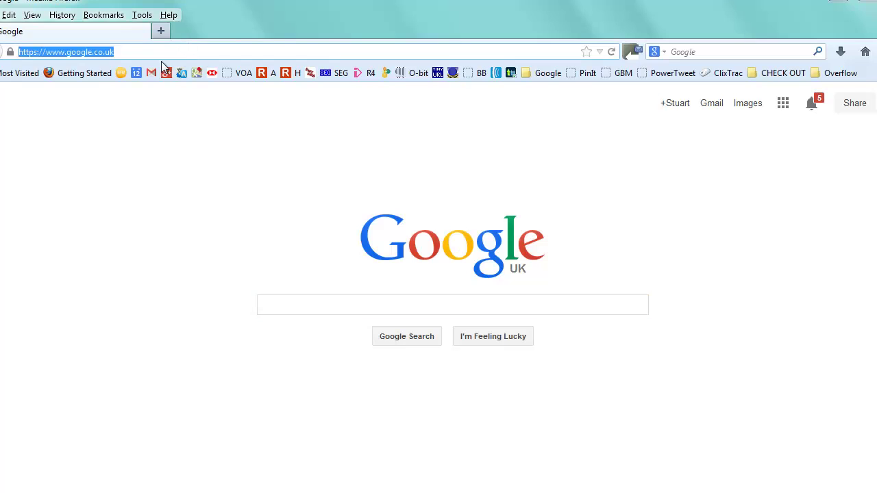
text(wetran)
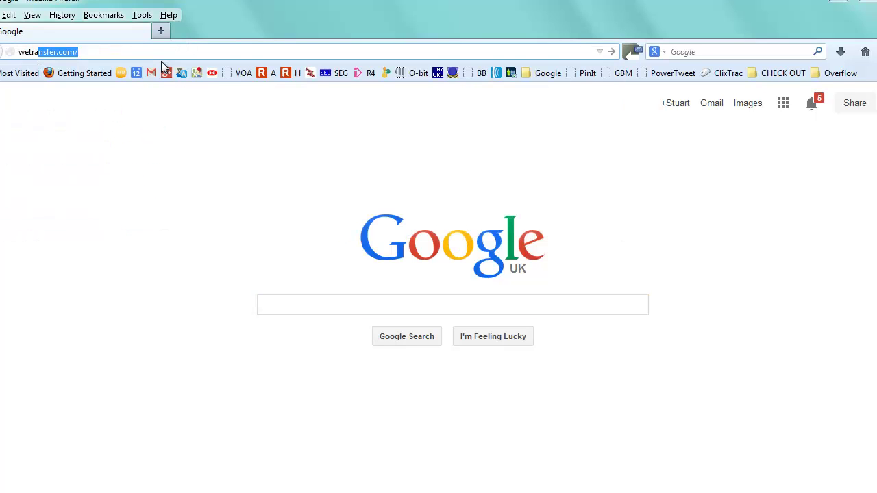
text(sfer)
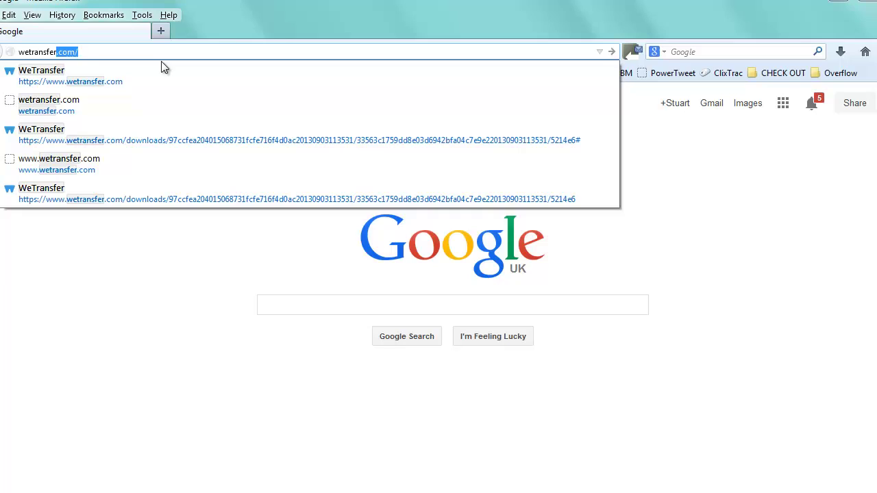
key(End)
key(Return)
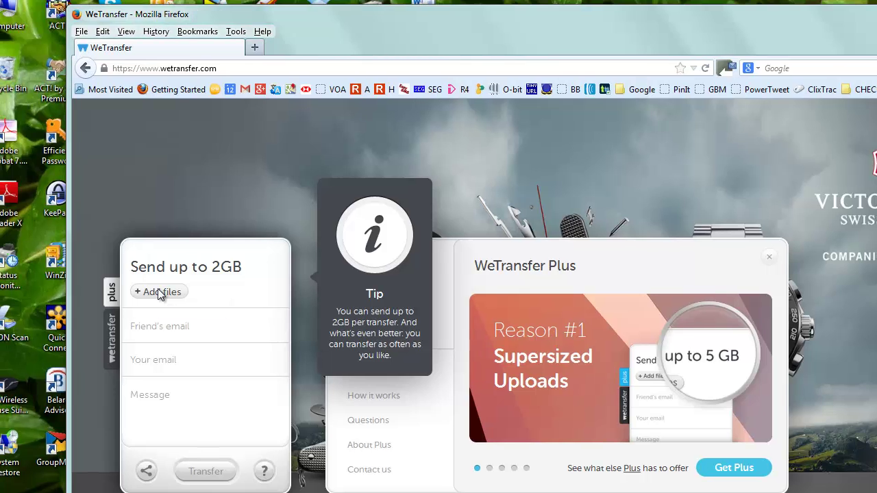
Attach P1050001.zip from Google Drive > AUF > Photos > Prestbury Sports Bar folder
click(159, 292)
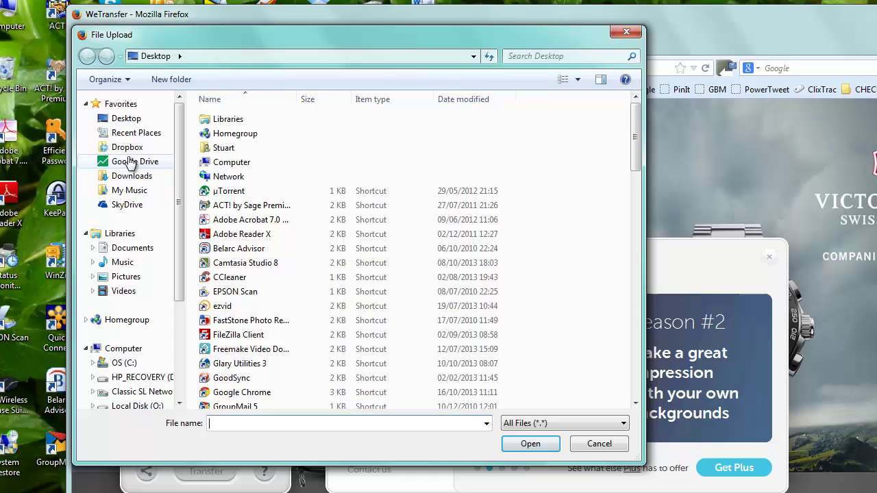
click(132, 163)
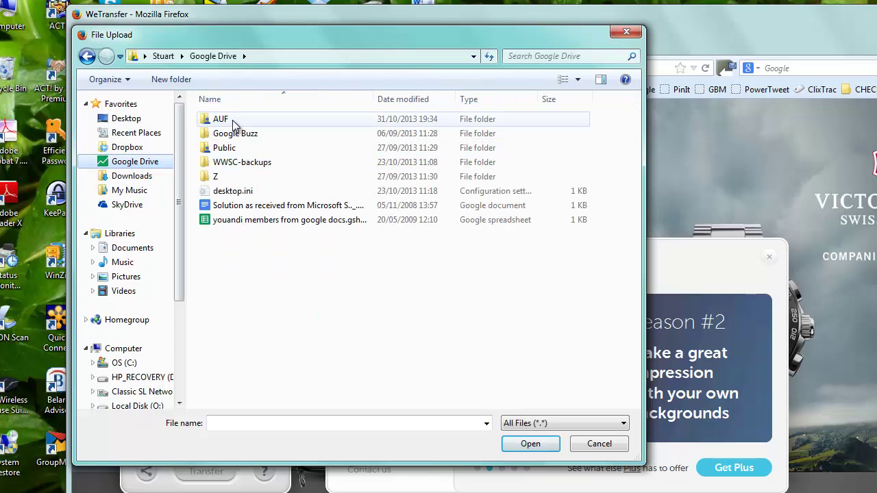
double_click(233, 121)
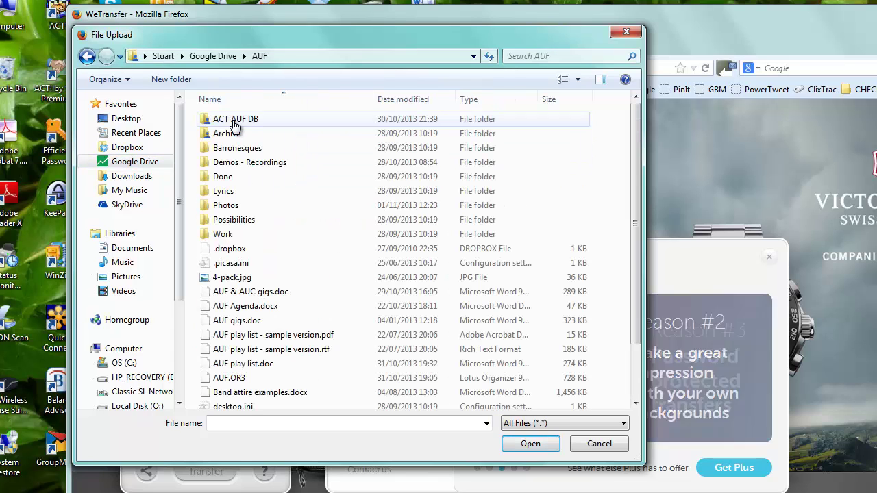
double_click(222, 205)
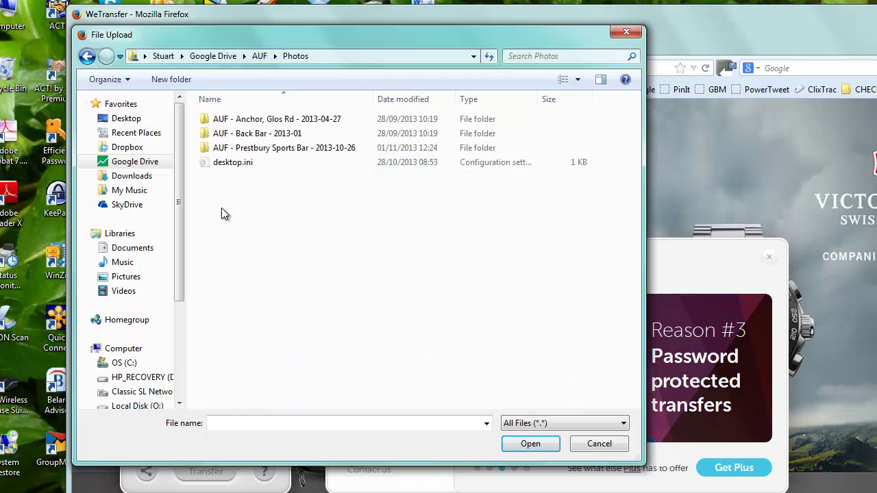
double_click(238, 154)
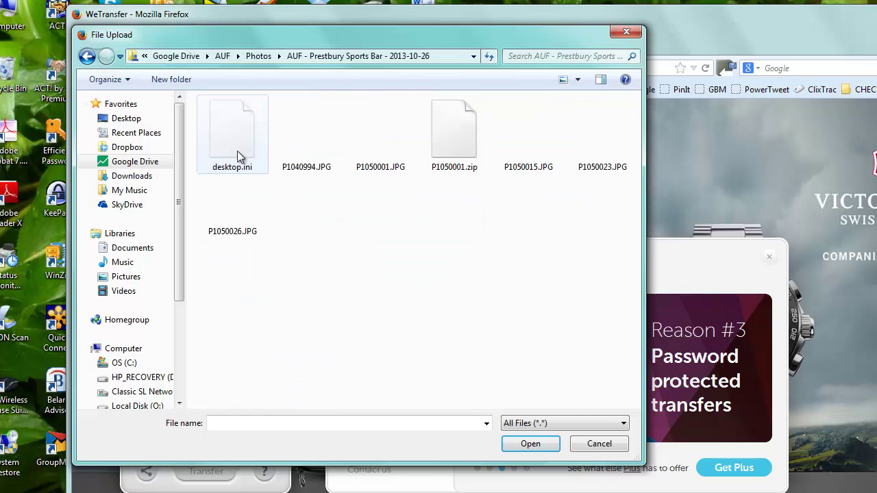
double_click(456, 145)
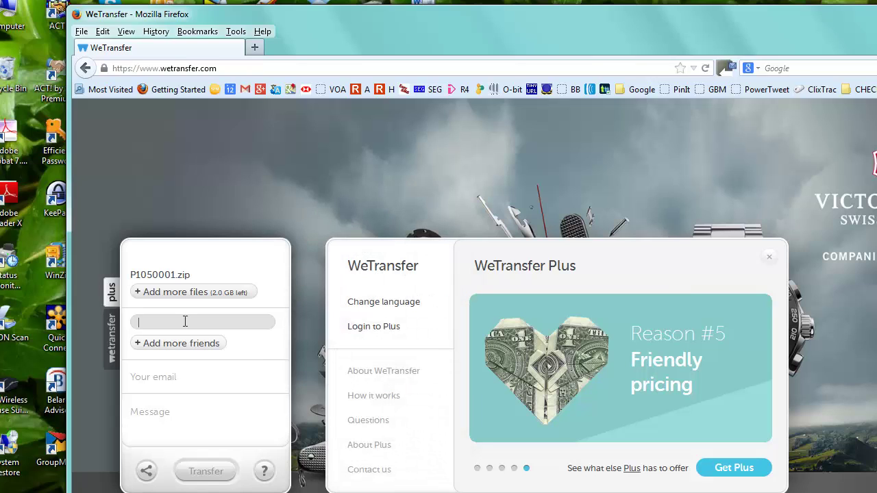
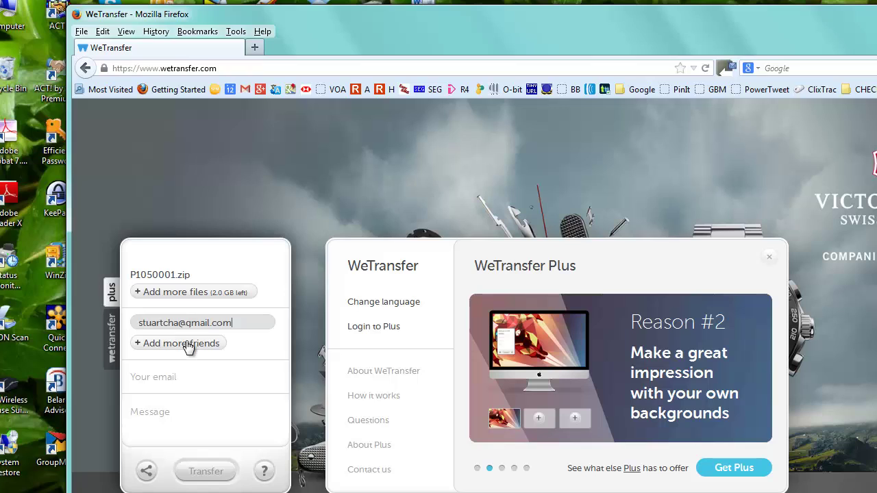
Enter the recipient's e-mail and the sender's own e-mail, and type the message 'Files for you'
click(181, 386)
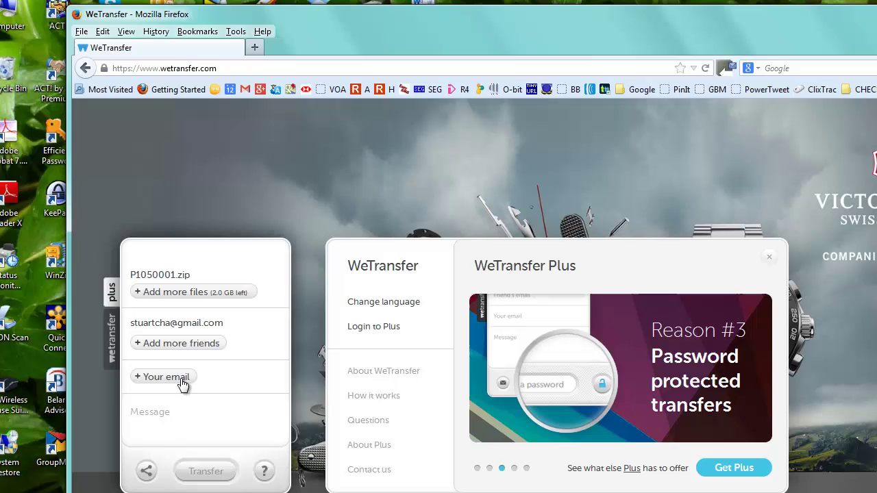
click(183, 384)
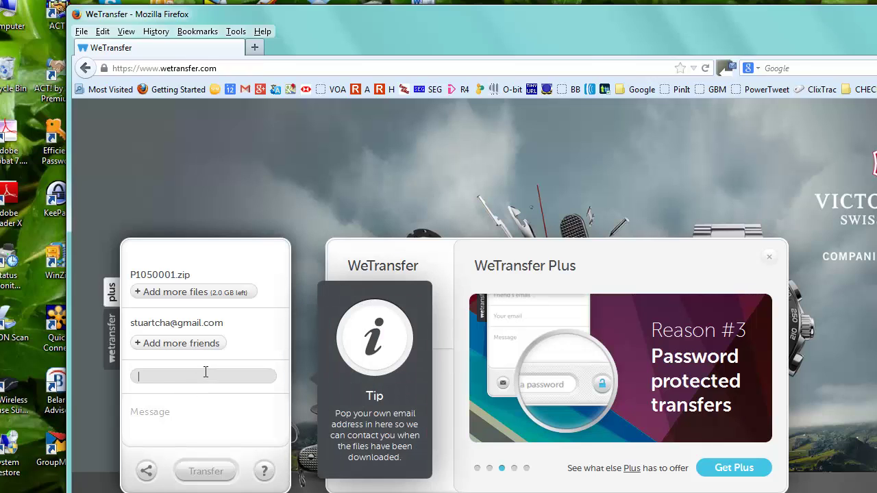
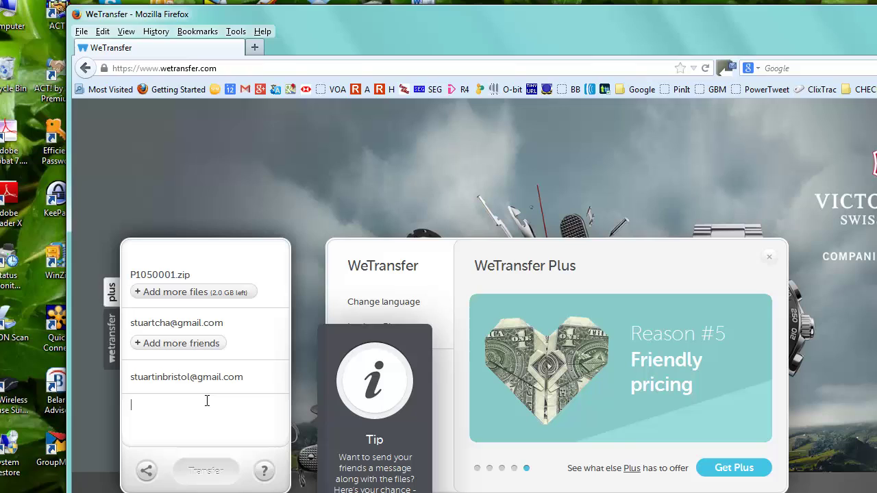
text(ile)
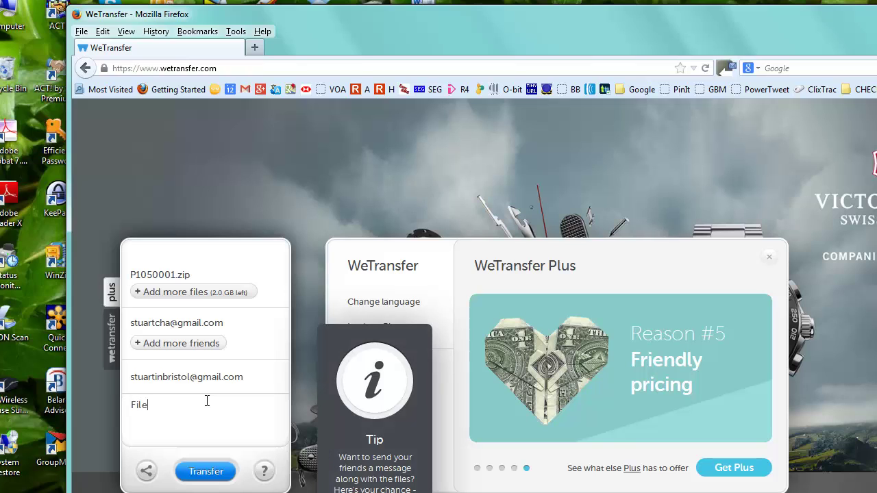
text(s for you)
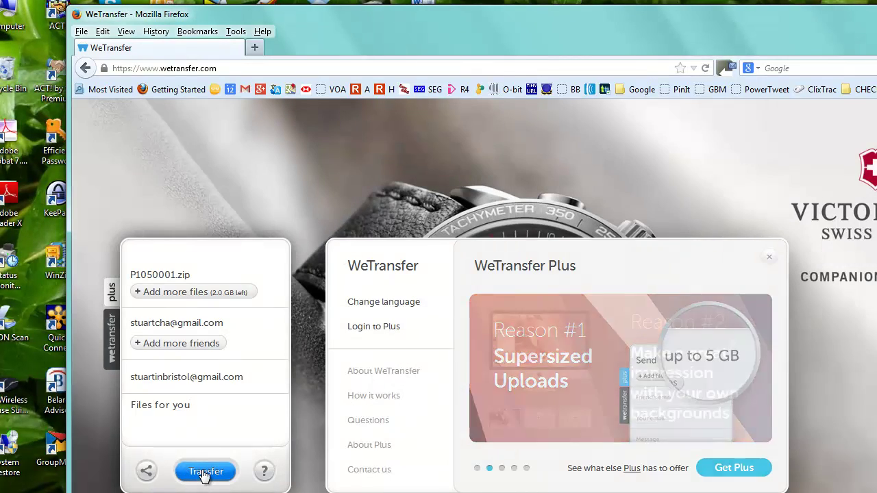
Start the transfer and let the 25.4 MB upload run until Transfer complete
click(200, 472)
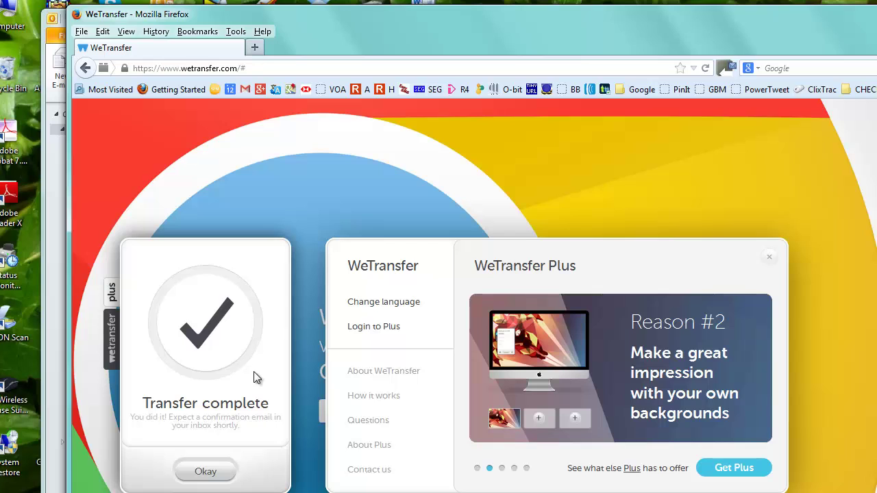
Dismiss the Transfer complete notice and switch to Microsoft Outlook's Inbox
click(205, 473)
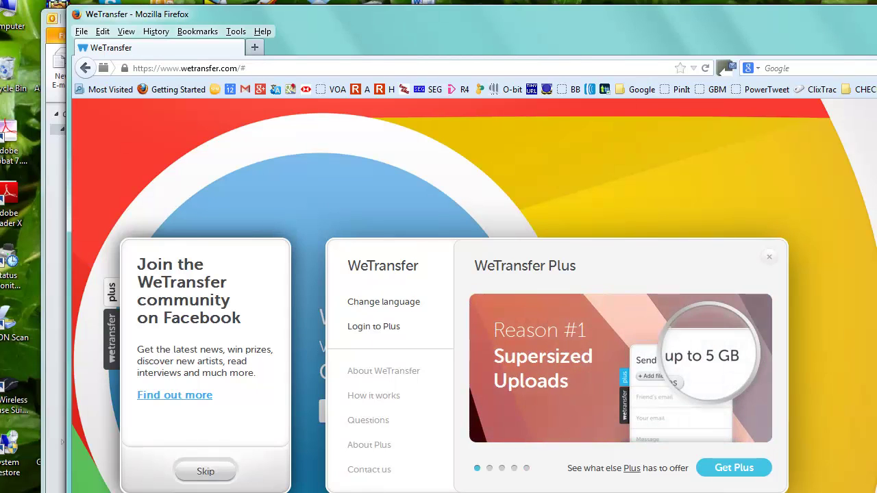
key(alt+Tab)
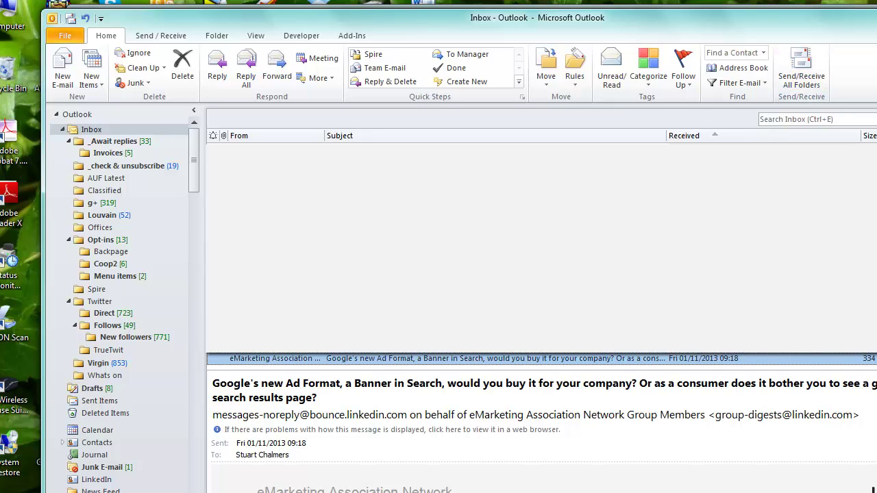
Accept the password prompt, Send/Receive All Folders, check Junk E-mail, then return to the Inbox
click(583, 395)
click(797, 82)
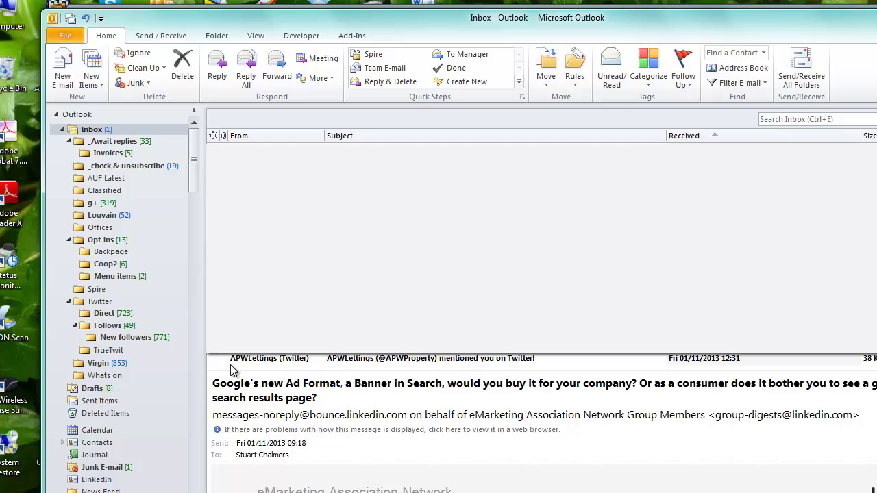
click(122, 469)
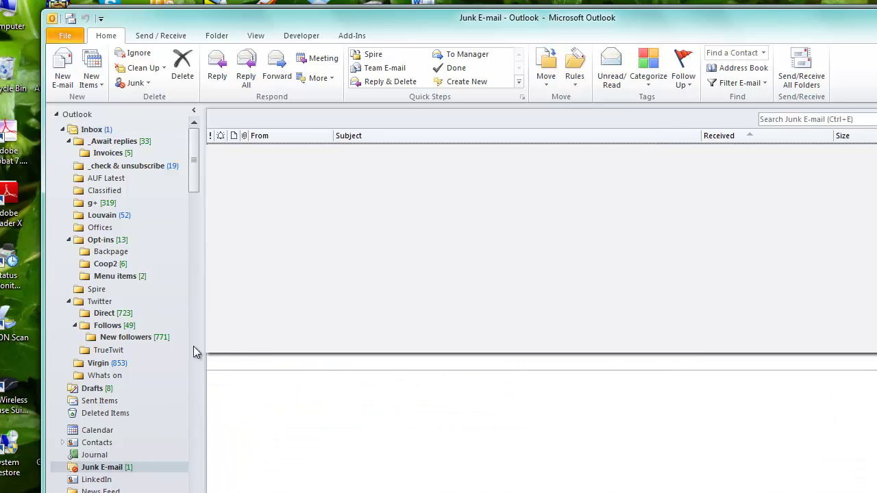
click(93, 130)
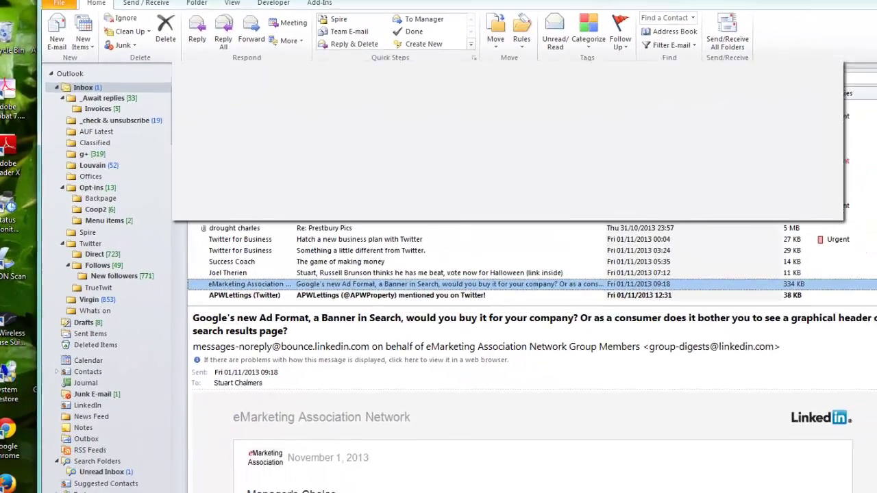
Open the 'Thanks for using WeTransfer' email and scroll down to the P1050001.zip (25.4 MB) download link
click(250, 347)
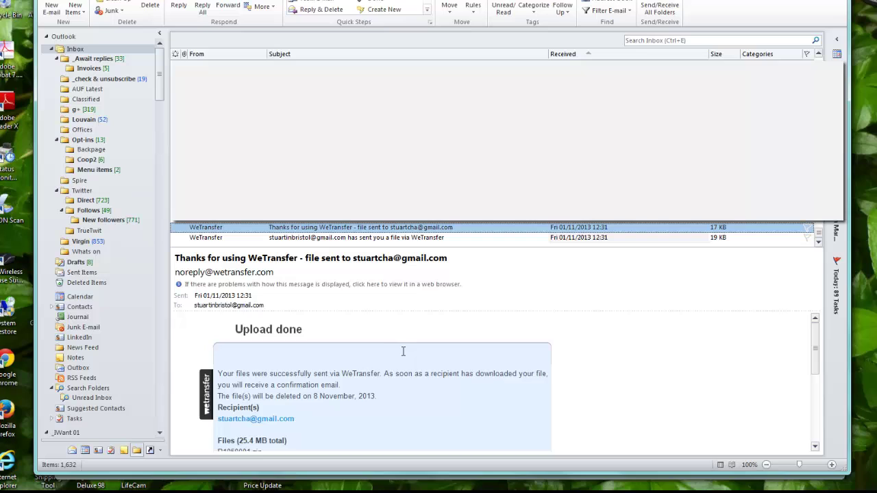
scroll(411, 356, down, 1)
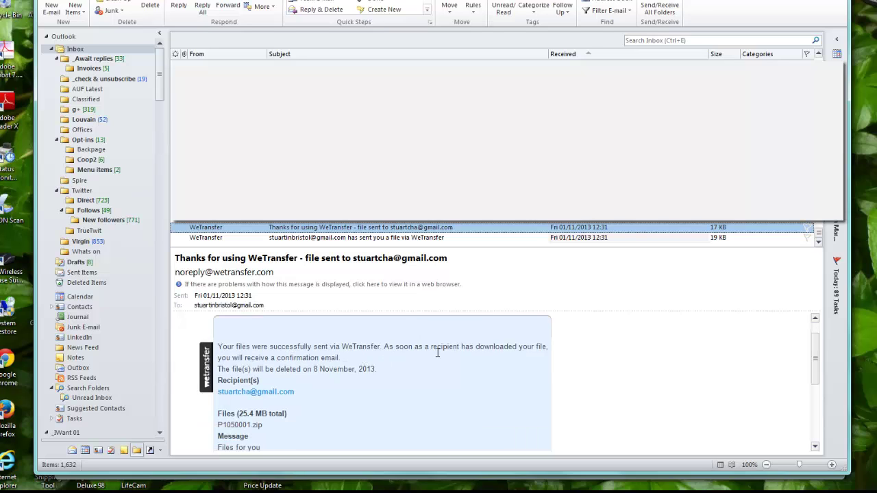
scroll(431, 355, down, 1)
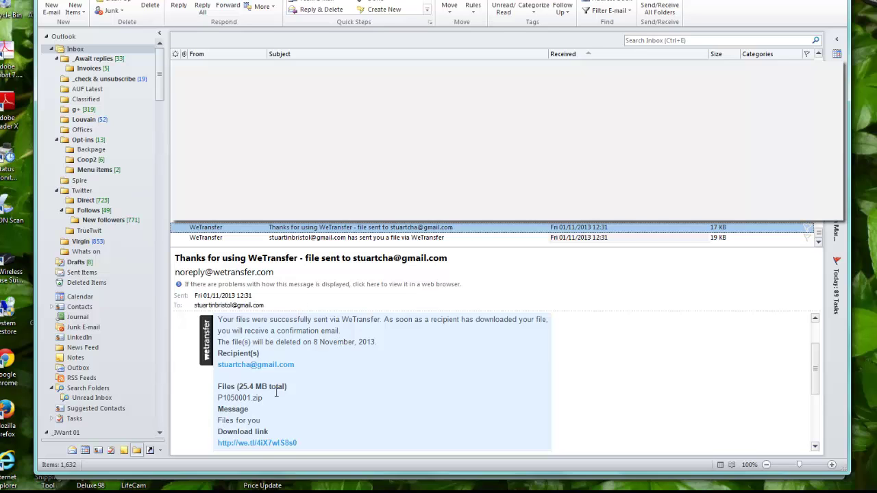
scroll(276, 392, down, 2)
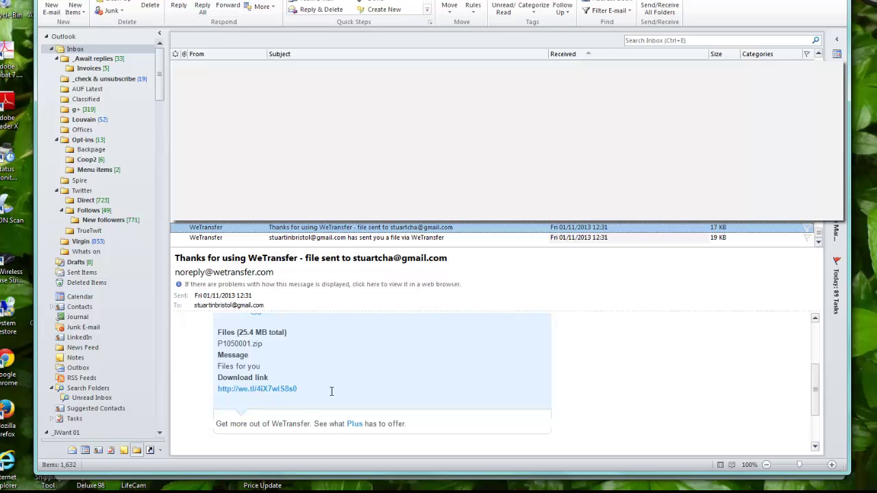
Open the 'has sent you a file via WeTransfer' email and follow its Download link into Firefox
click(329, 237)
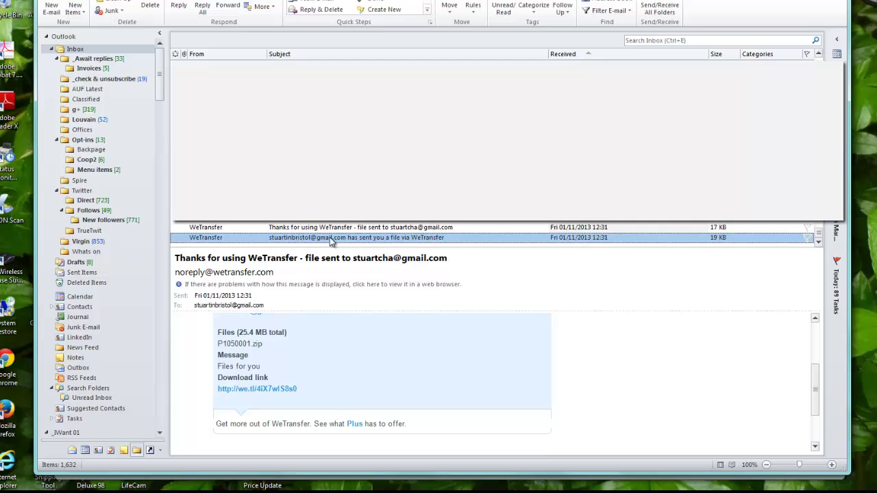
scroll(505, 336, down, 1)
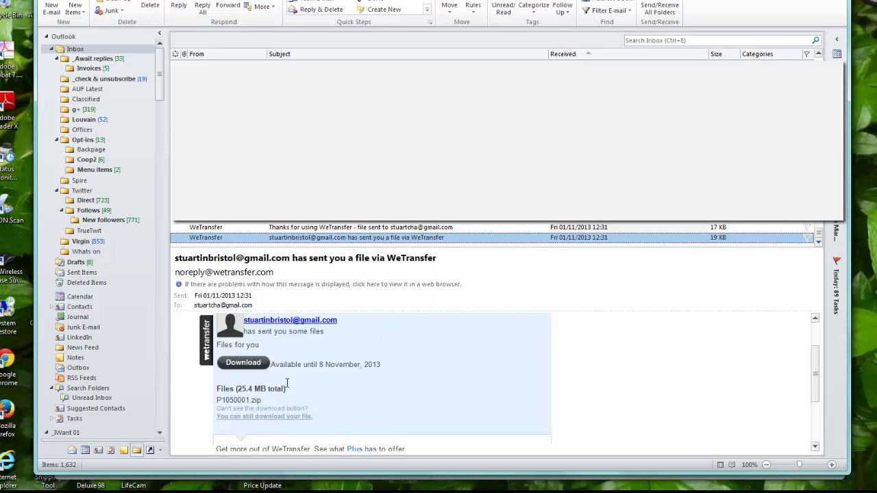
click(253, 368)
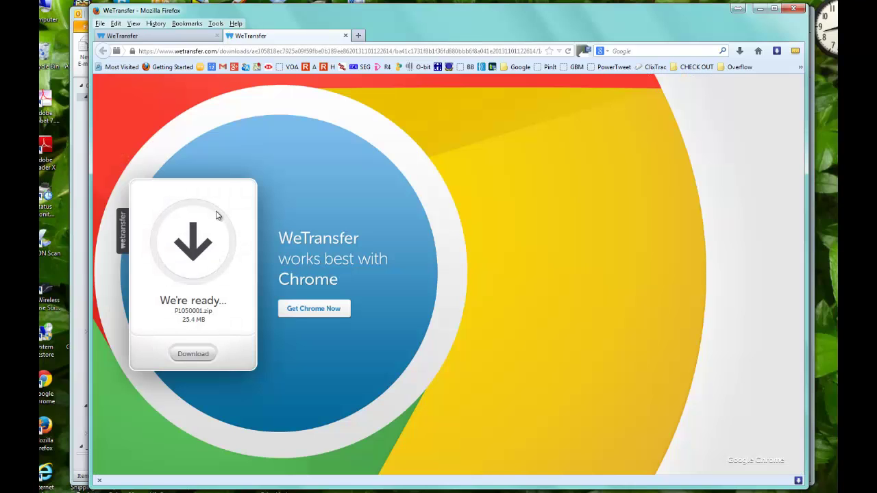
Save P1050001.zip to disk via Firefox, then switch to the AUF - Prestbury Sports Bar folder window
click(194, 354)
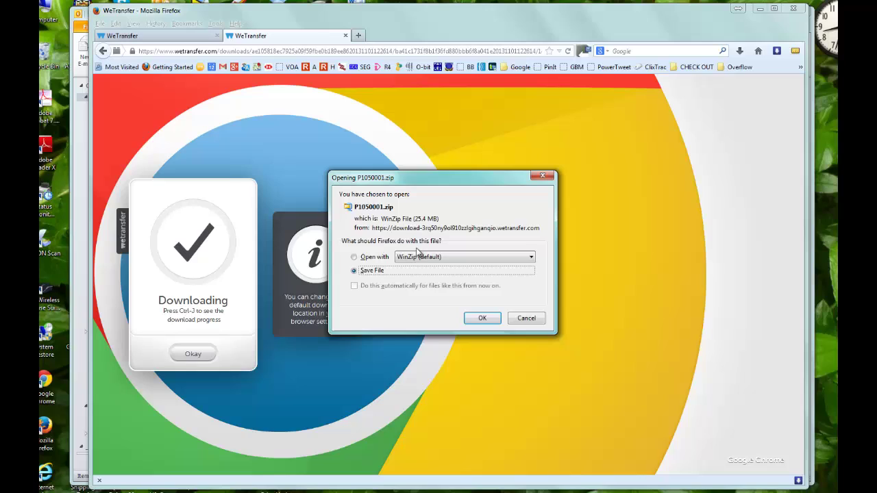
click(475, 320)
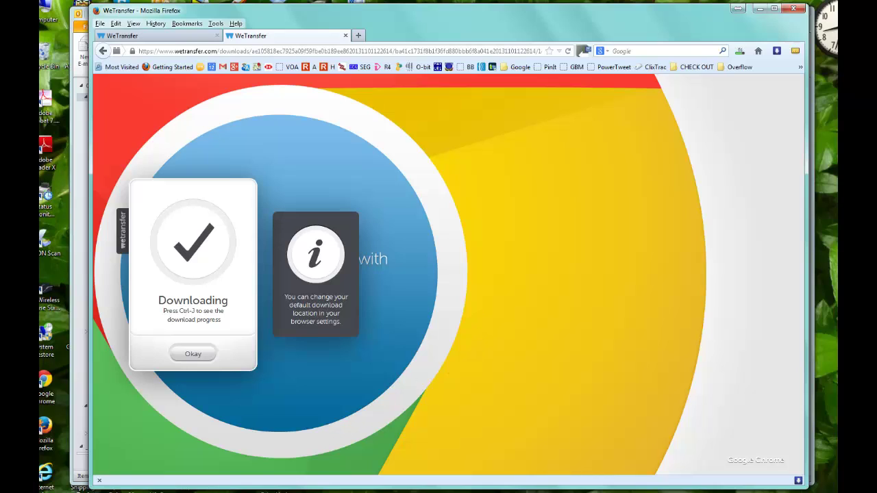
click(197, 490)
click(231, 459)
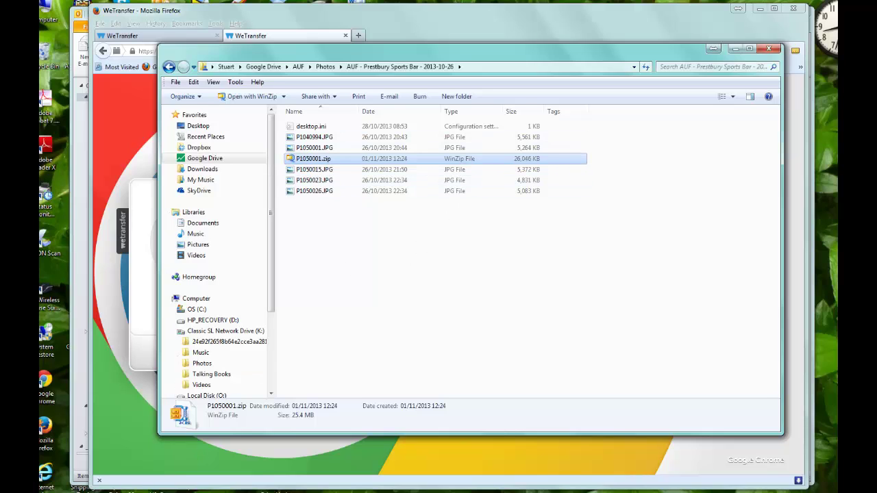
mouse_move(151, 490)
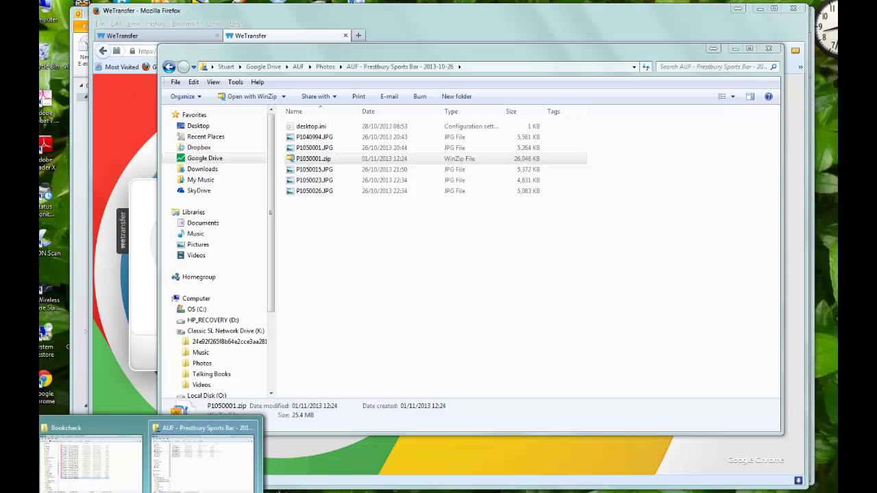
click(247, 481)
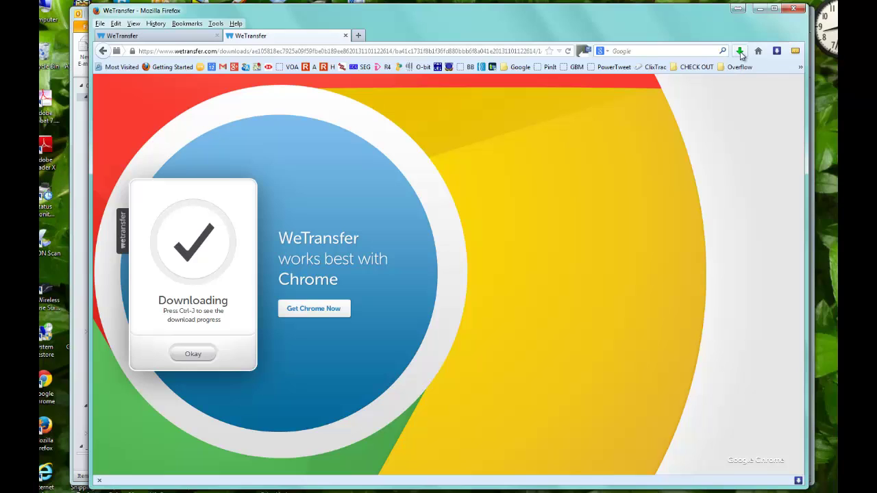
click(740, 52)
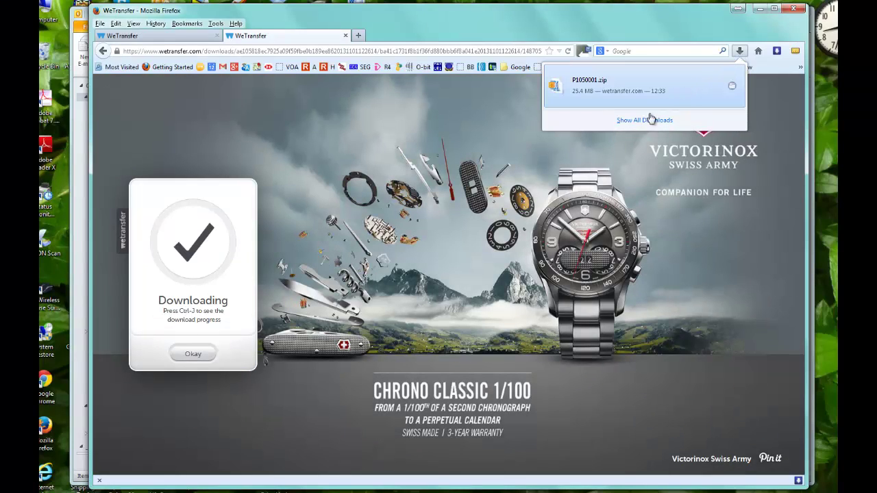
click(503, 189)
mouse_move(153, 490)
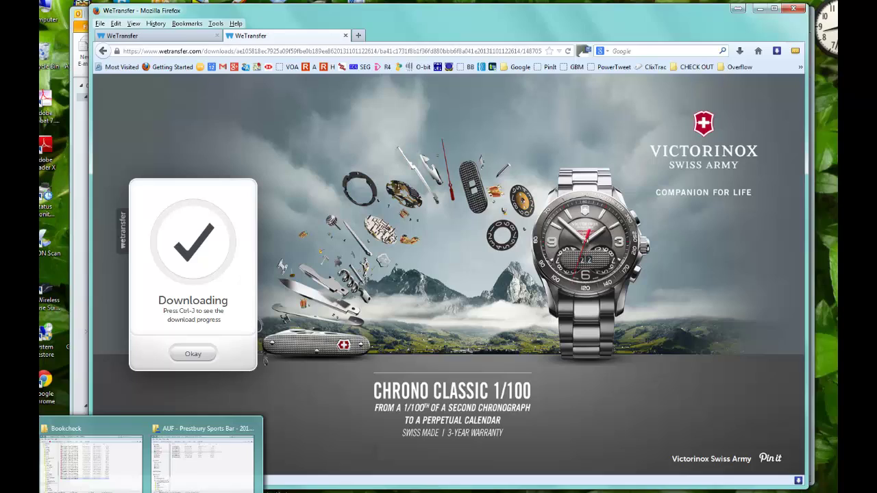
click(233, 439)
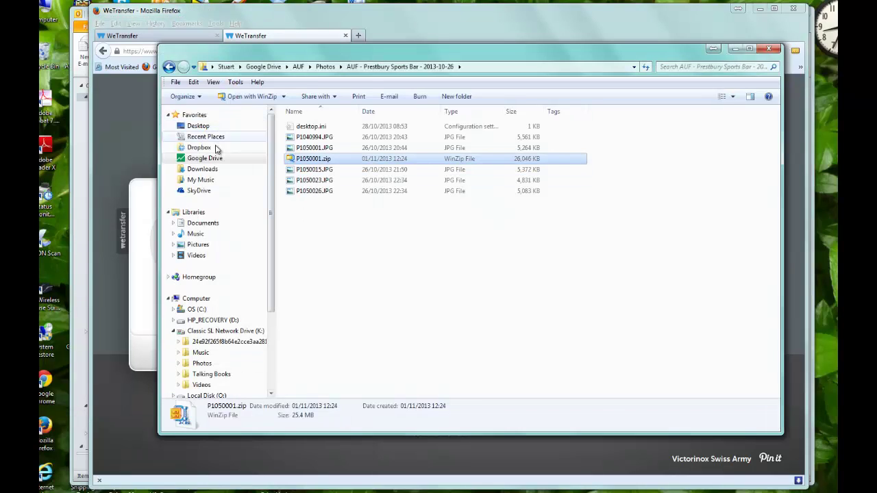
Open P1050001.zip from Downloads in WinZip to confirm the five band JPGs, then close WinZip
click(211, 172)
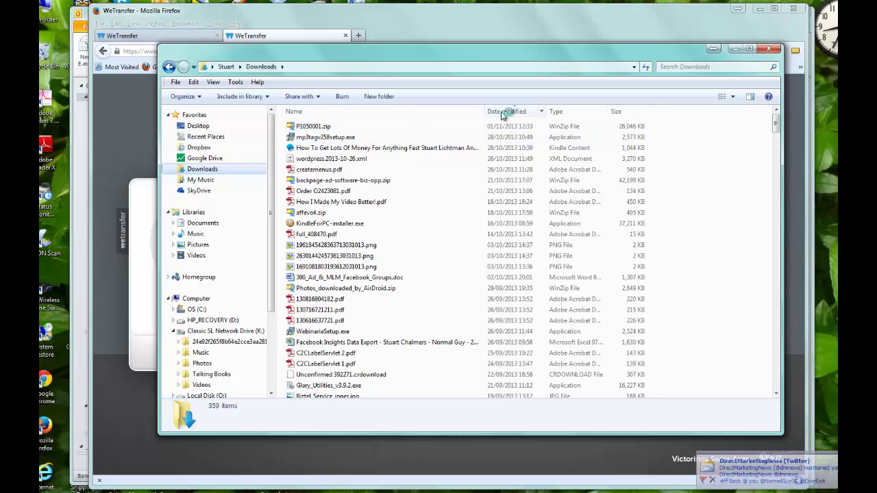
click(320, 129)
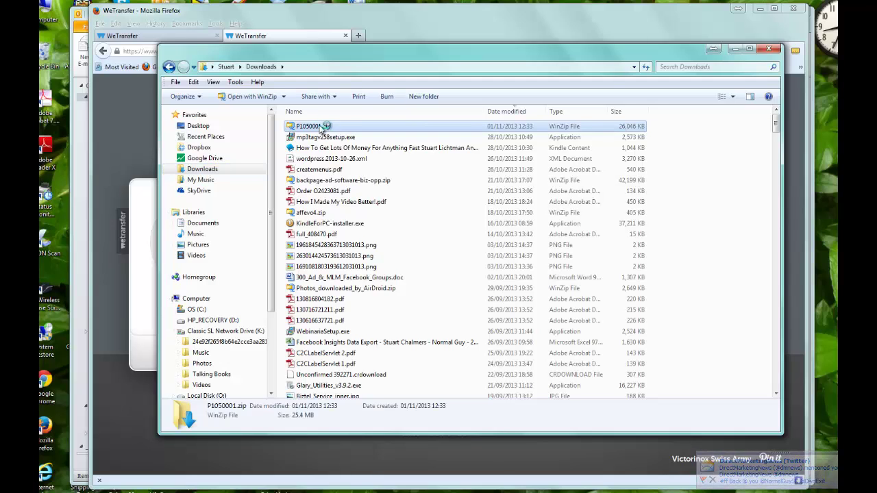
double_click(320, 128)
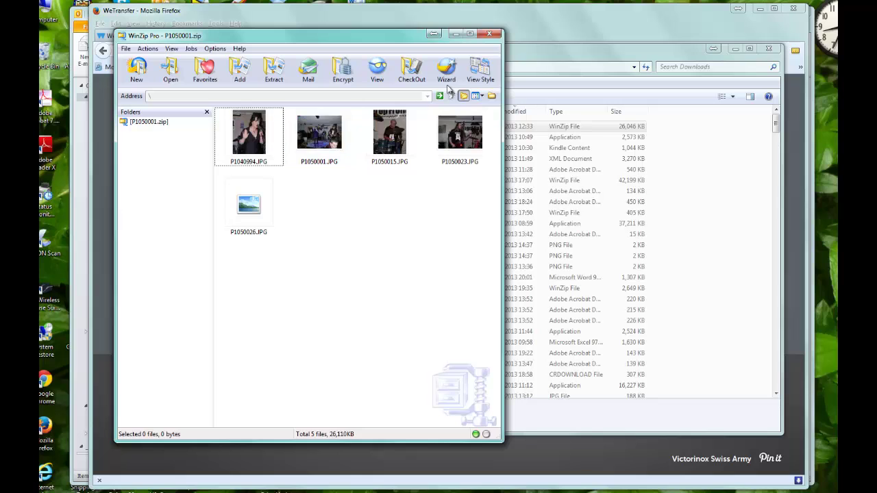
click(489, 34)
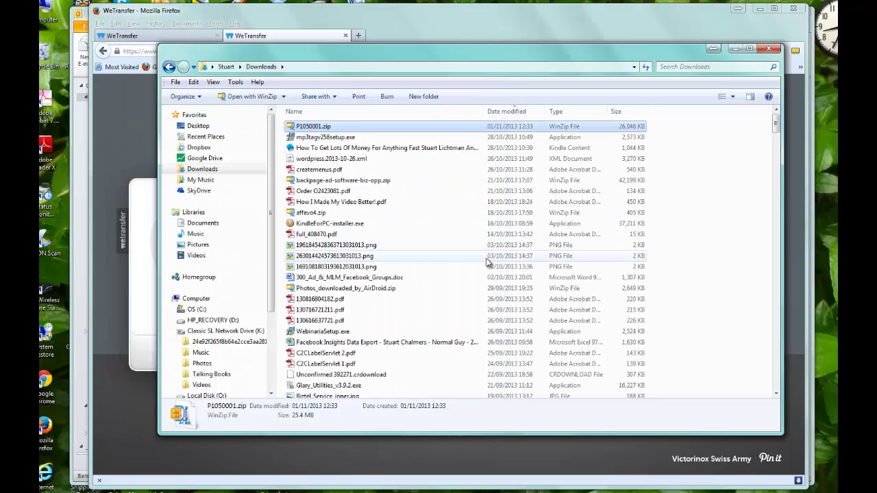